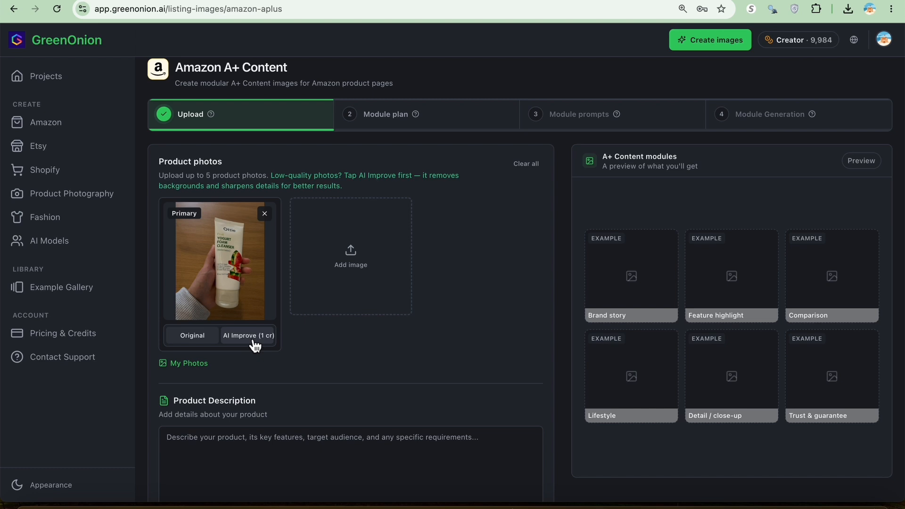
- Improve the primary product photo with AI and use the improved version
click(250, 336)
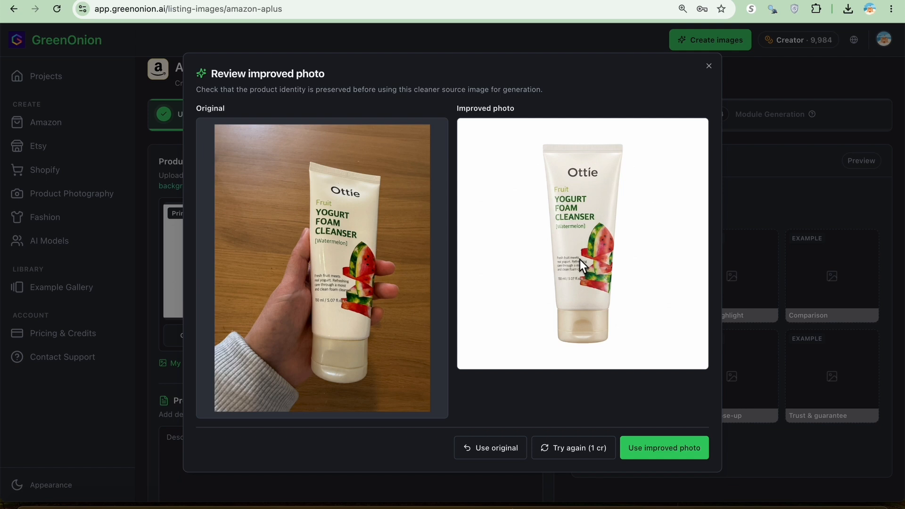
click(655, 456)
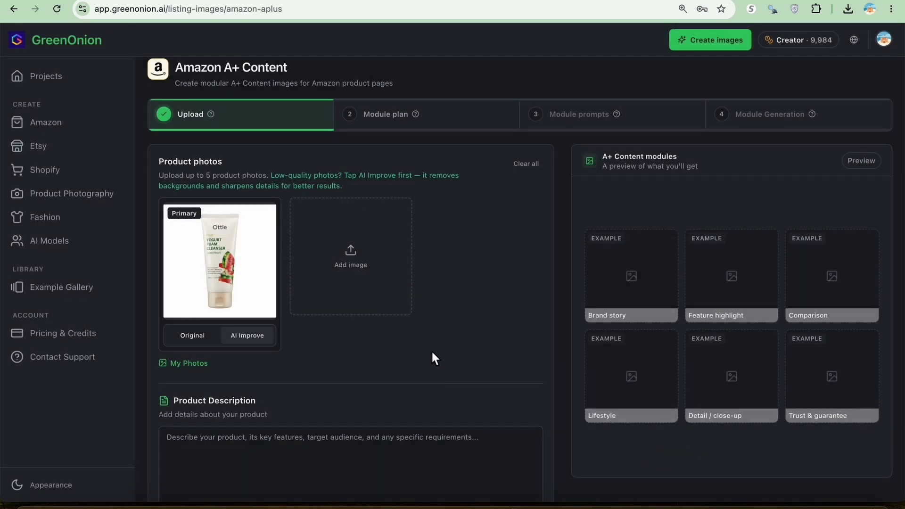
- Choose English as the language for the image text and generate the AI module plan for the product
scroll(433, 353, down, 3)
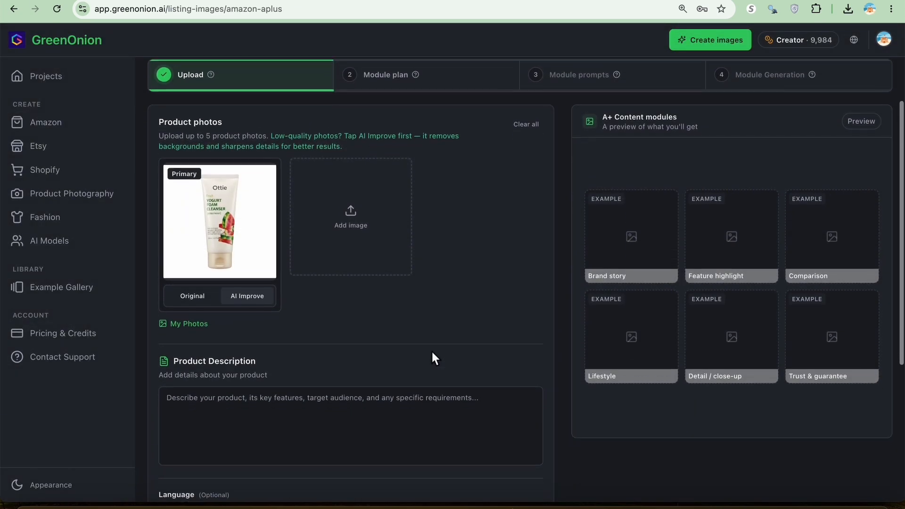
scroll(433, 353, down, 1)
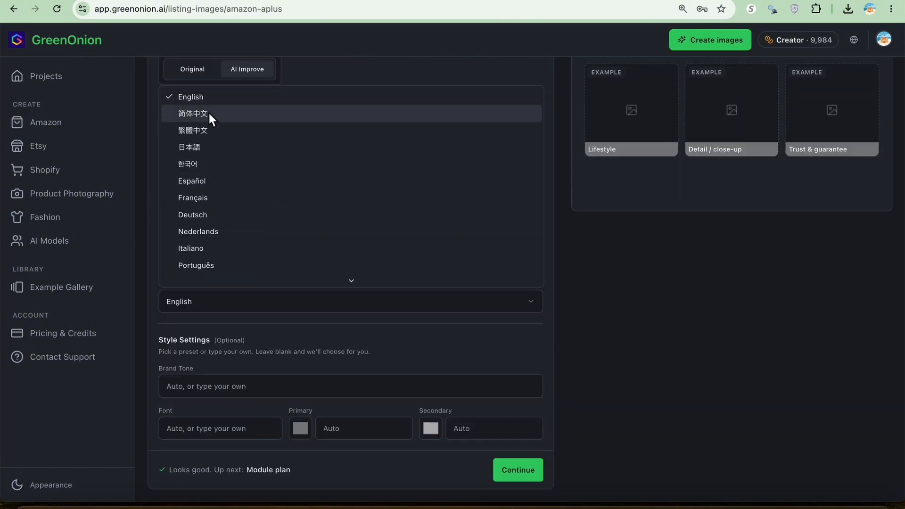
click(212, 96)
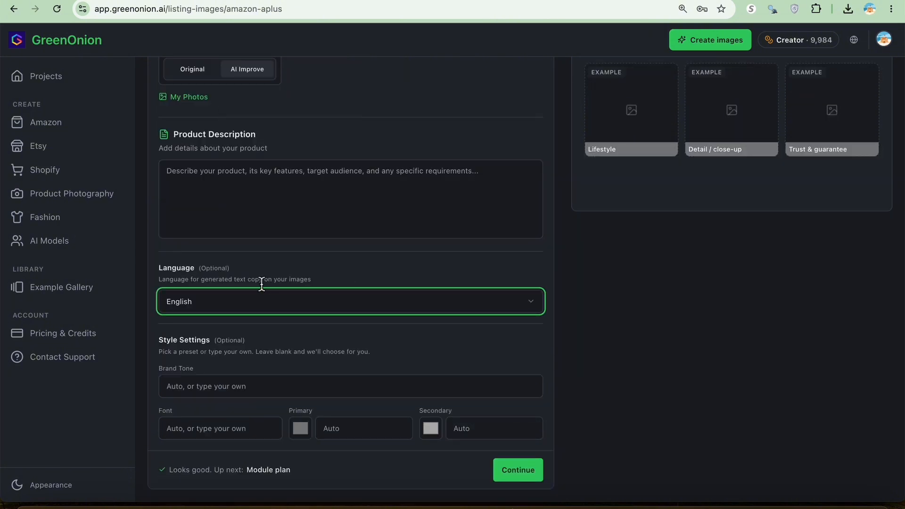
click(259, 330)
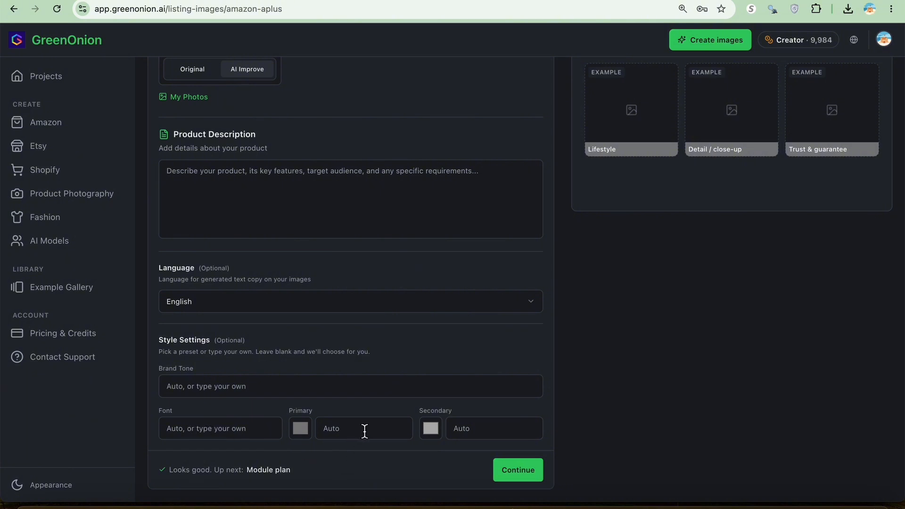
click(525, 480)
click(234, 268)
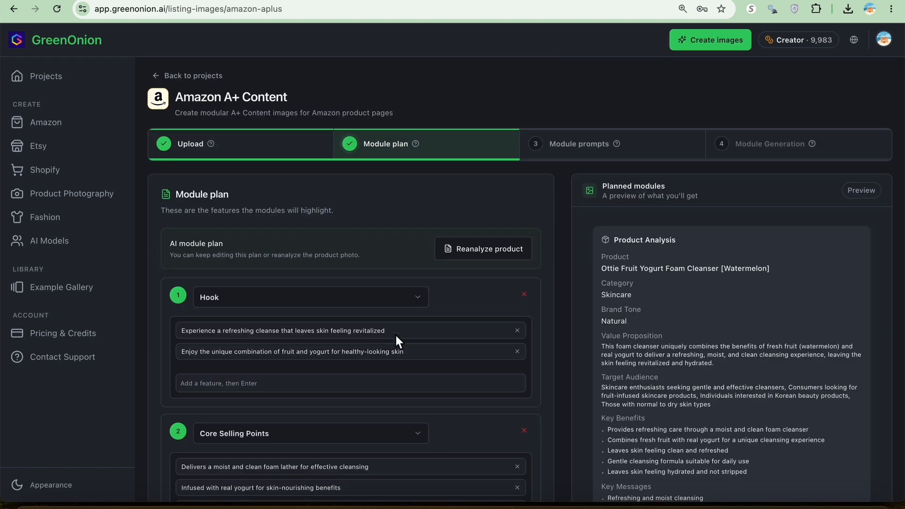
- Review the features of each planned module from Hook to Close, along with the product analysis and design system
scroll(457, 318, down, 3)
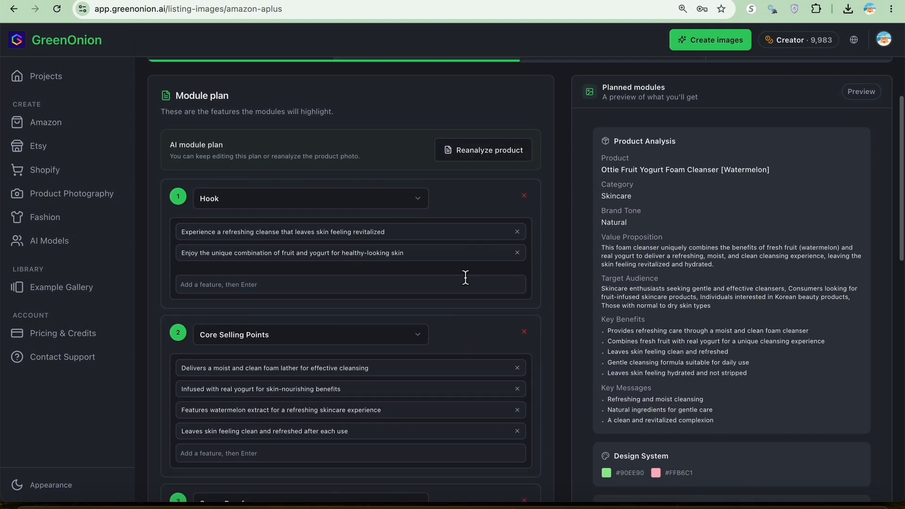
scroll(462, 328, down, 2)
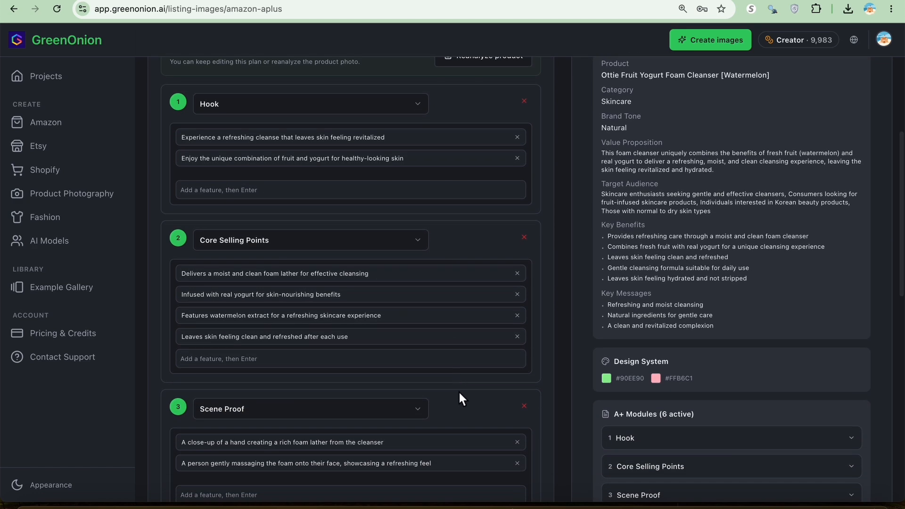
scroll(458, 391, down, 10)
scroll(460, 393, down, 4)
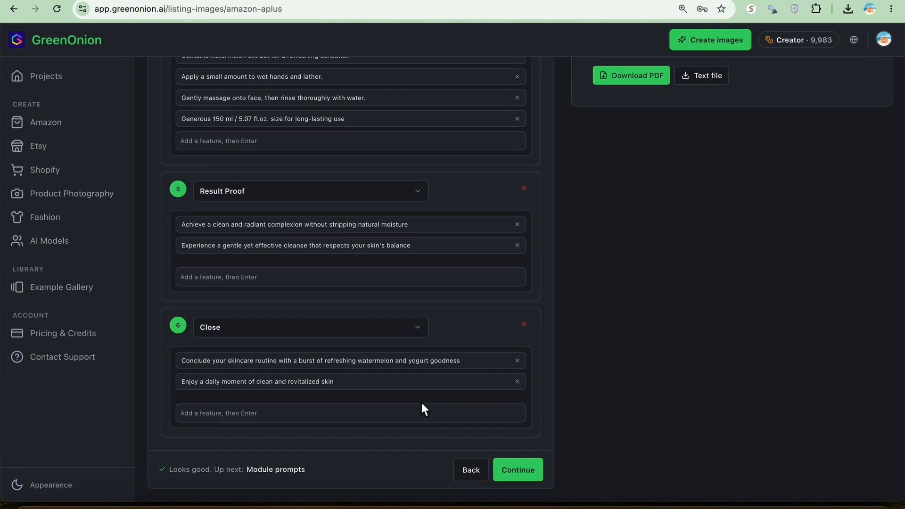
scroll(482, 296, up, 1)
scroll(482, 296, down, 1)
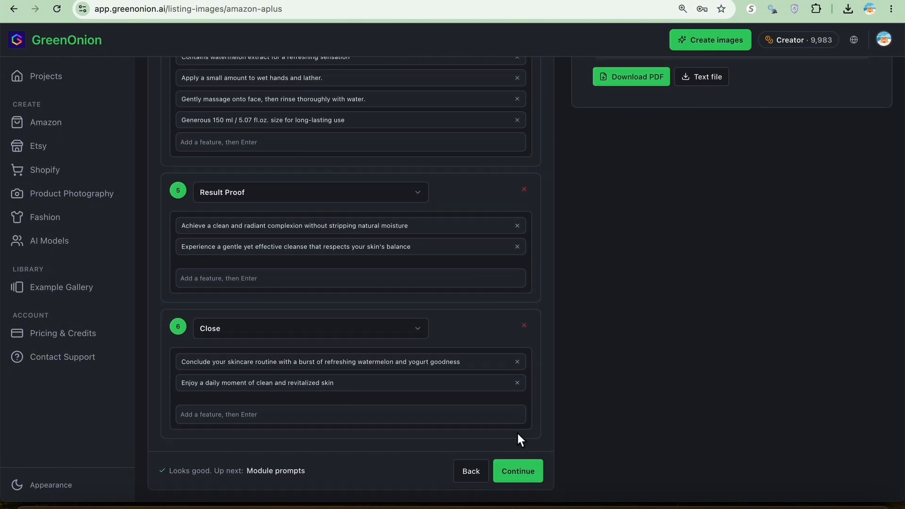
scroll(500, 351, up, 2)
scroll(499, 354, up, 8)
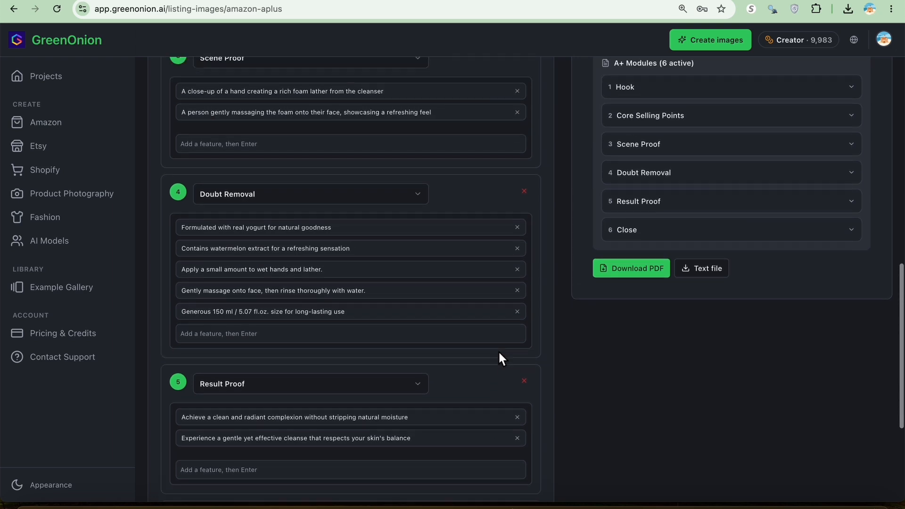
scroll(499, 351, up, 4)
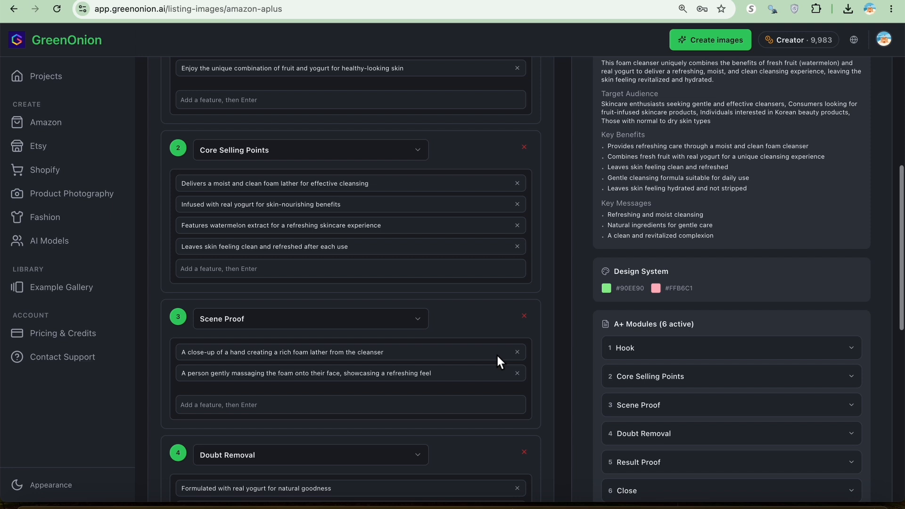
scroll(496, 354, up, 5)
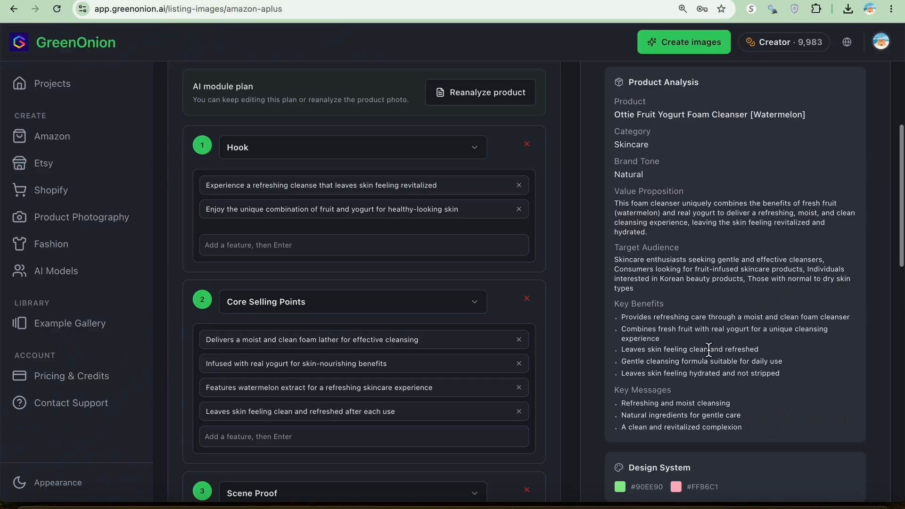
scroll(709, 350, down, 3)
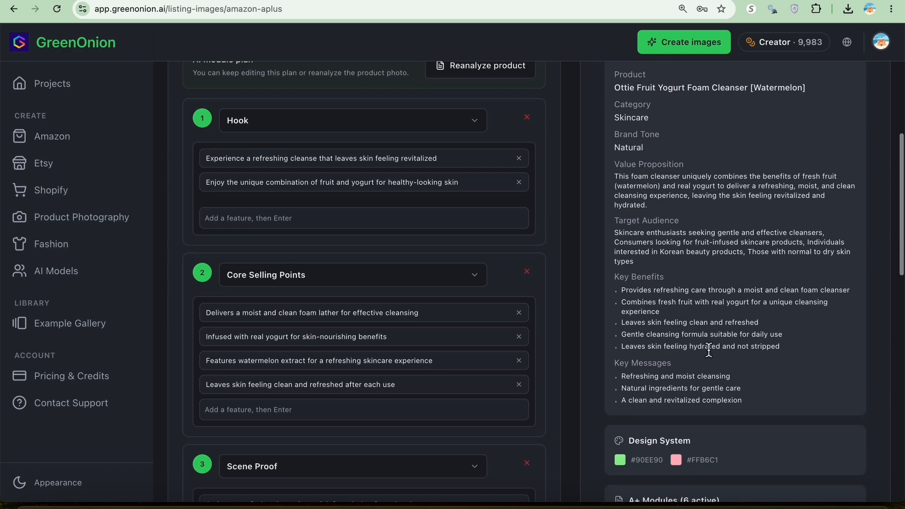
scroll(709, 350, down, 4)
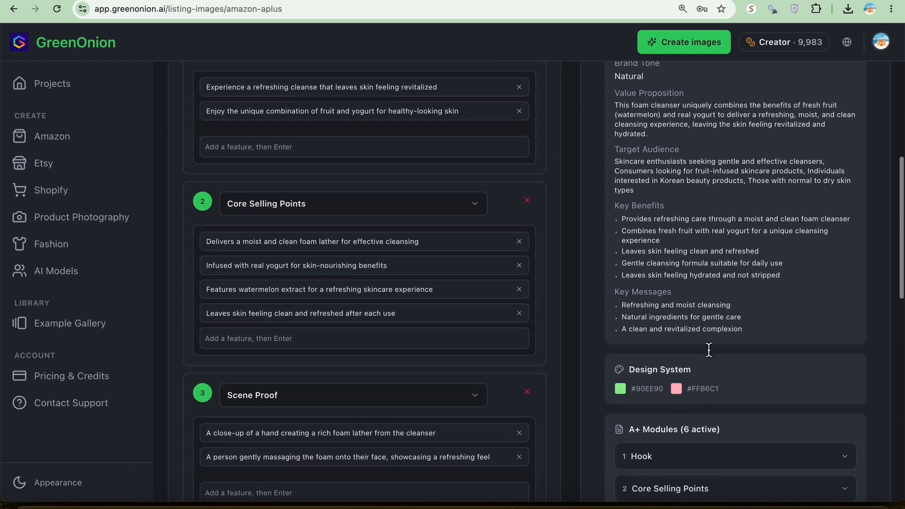
scroll(703, 398, down, 6)
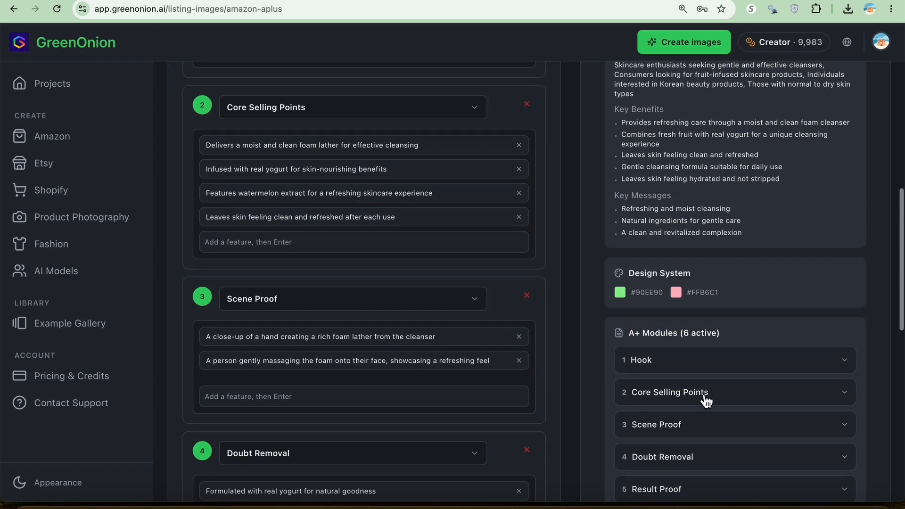
- Proceed to the module prompts and show the editing controls for the module set
click(299, 412)
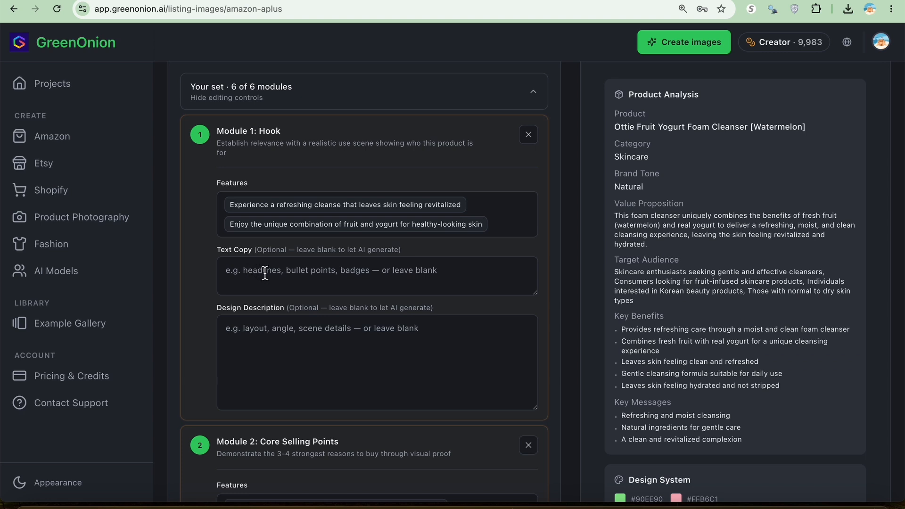
- Enter "show a morning scene" as the Hook module's design description and try Use mine before returning to AI refine
scroll(246, 338, down, 1)
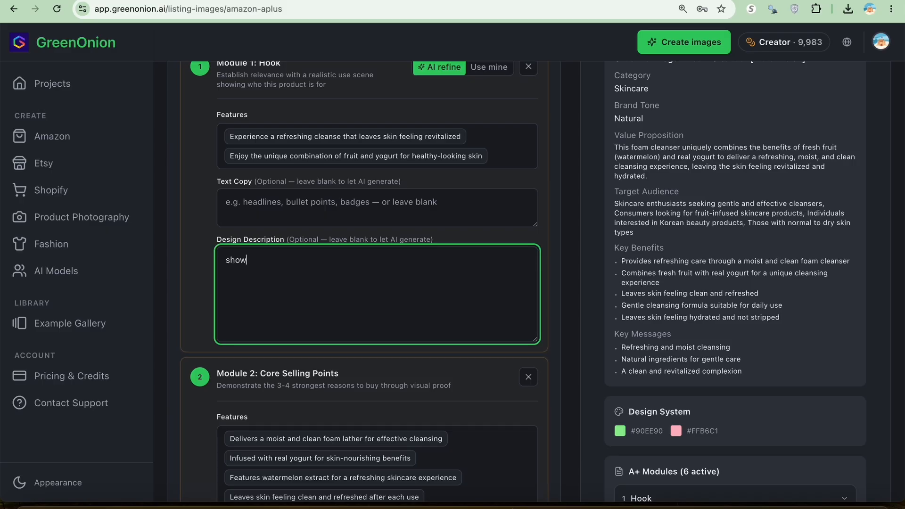
text(a morning scene)
scroll(368, 258, up, 2)
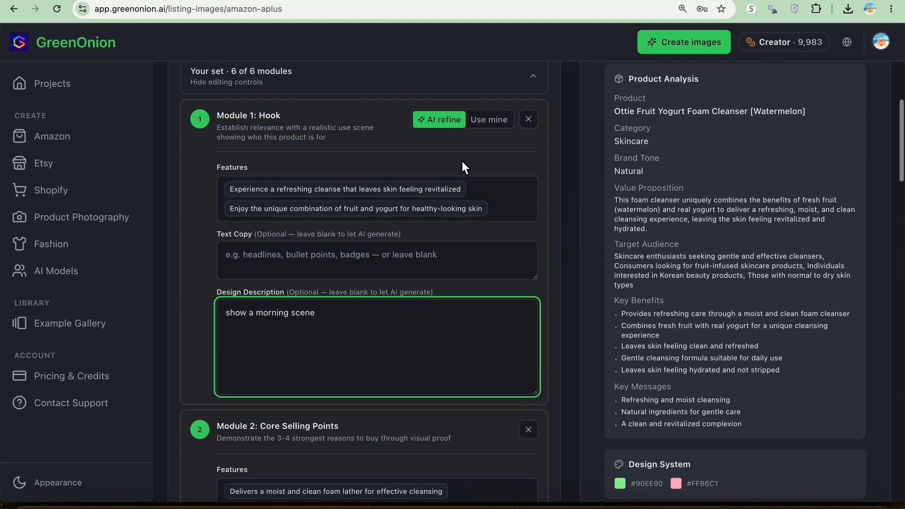
click(495, 122)
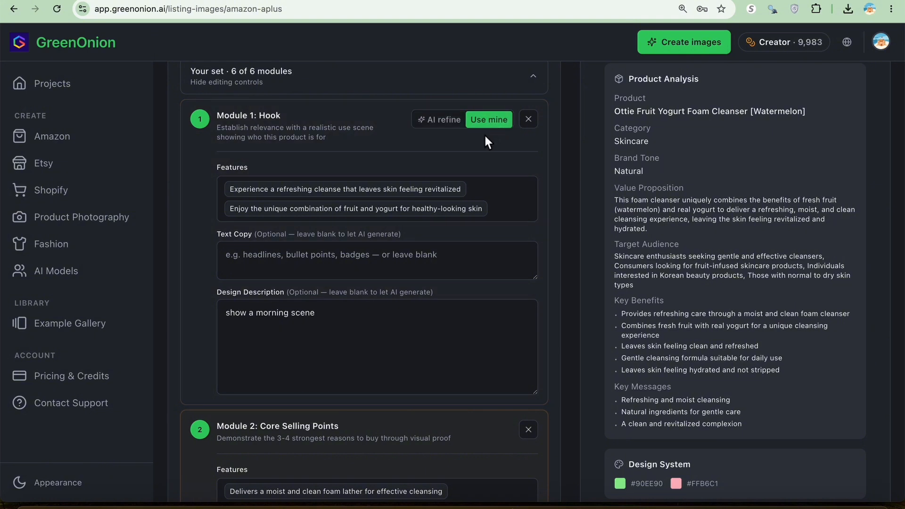
click(443, 124)
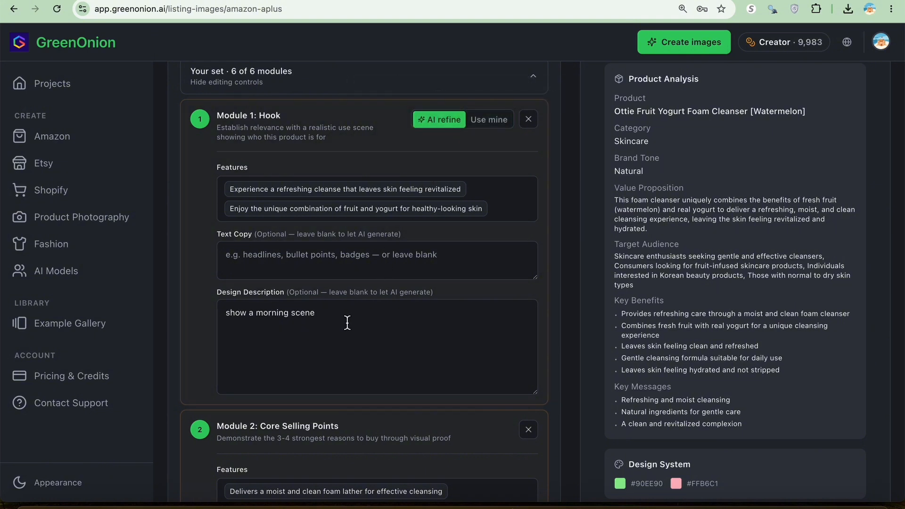
- Clear the Hook module's design description so the AI can generate it
drag(341, 313, 206, 312)
key(BackSpace)
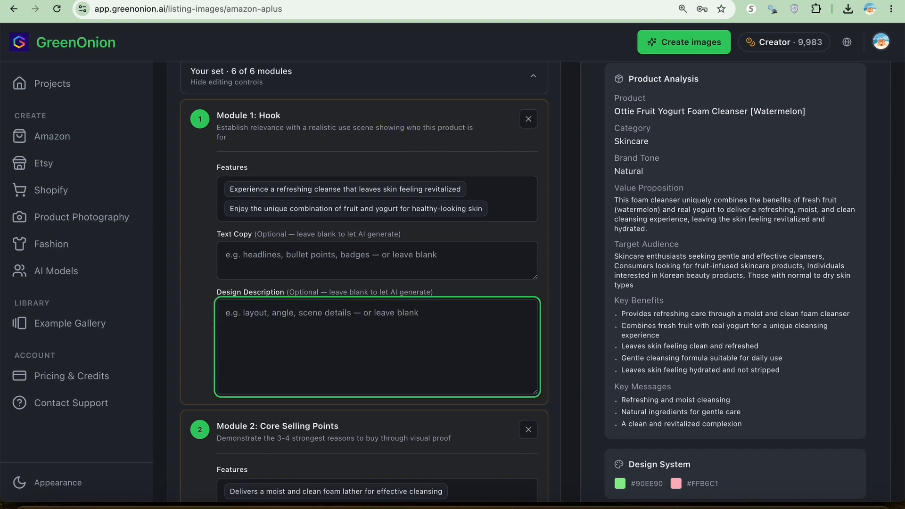
click(424, 282)
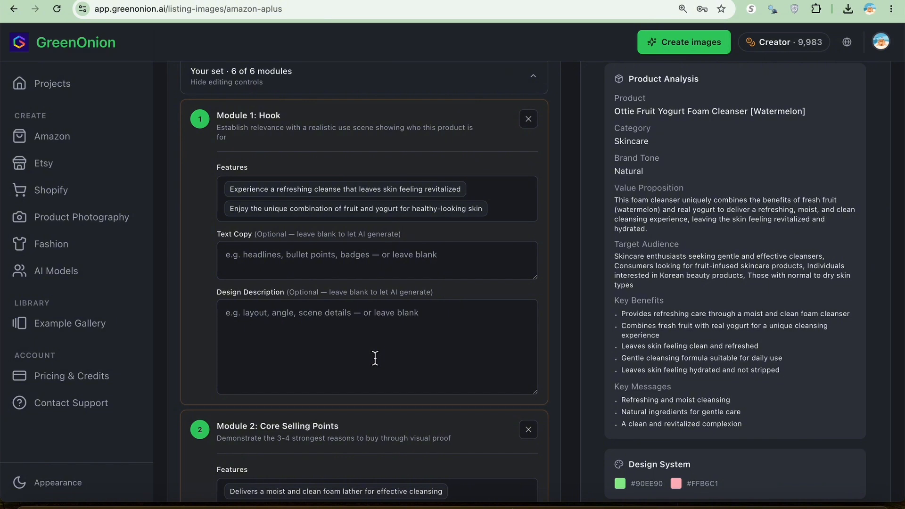
- Generate the prompts for all six modules and continue to Module Generation
scroll(374, 358, down, 5)
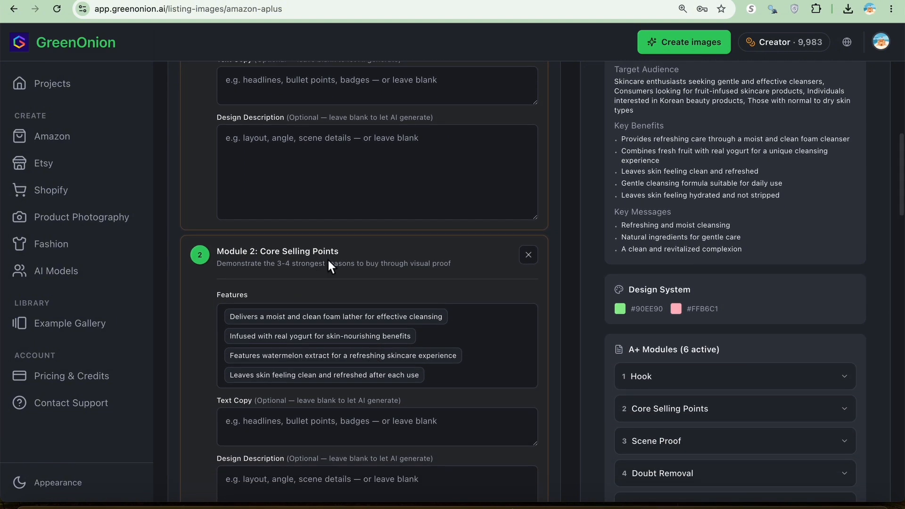
scroll(304, 373, down, 10)
scroll(305, 372, down, 16)
scroll(304, 368, down, 8)
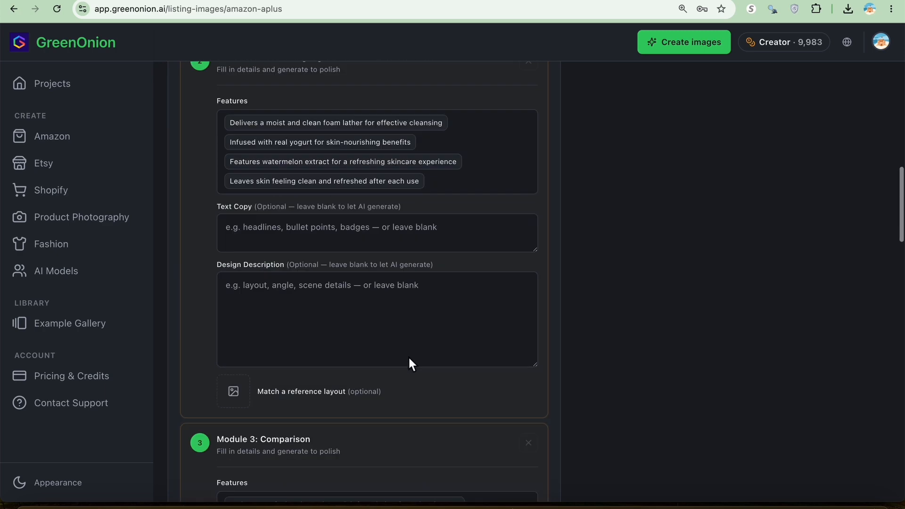
scroll(409, 365, up, 14)
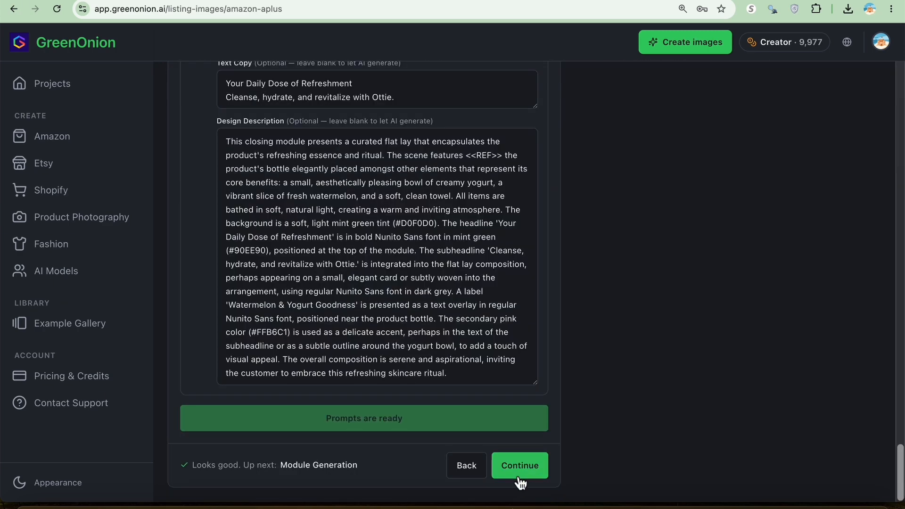
click(517, 473)
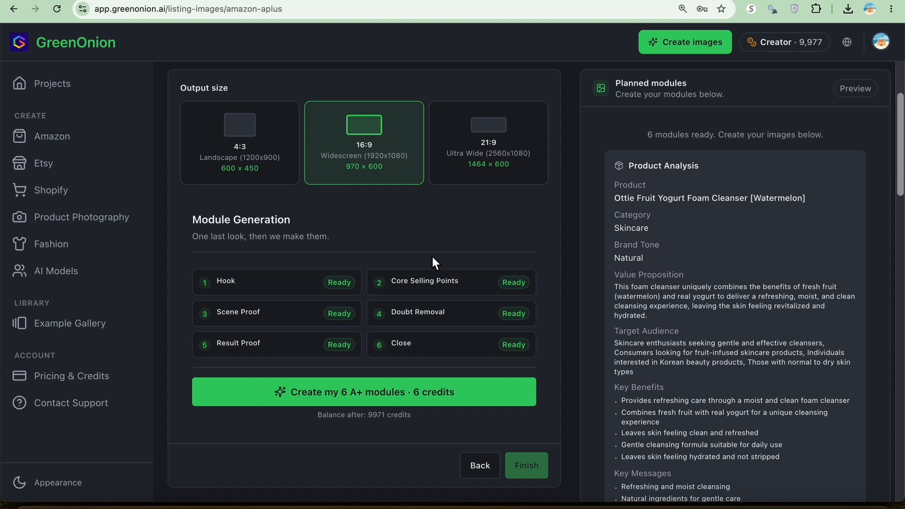
- Try skipping the Scene Proof module and include it again
scroll(471, 264, up, 3)
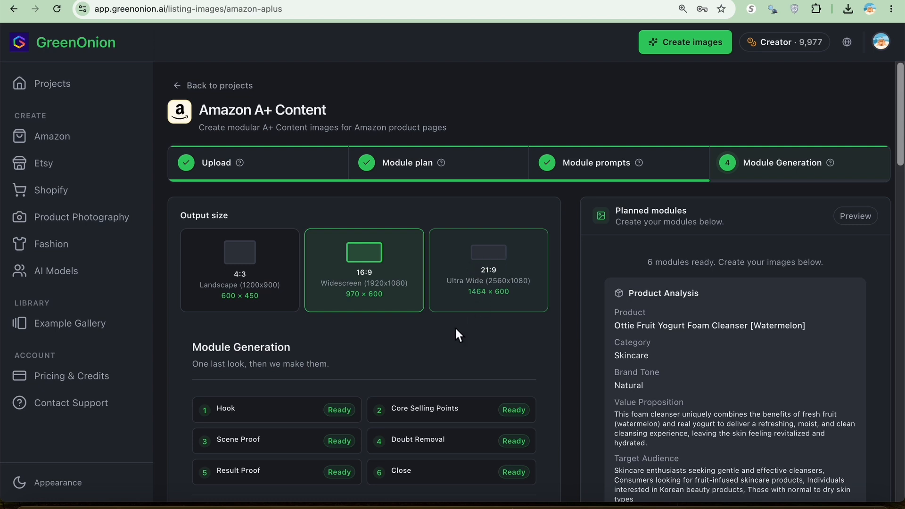
scroll(415, 351, down, 3)
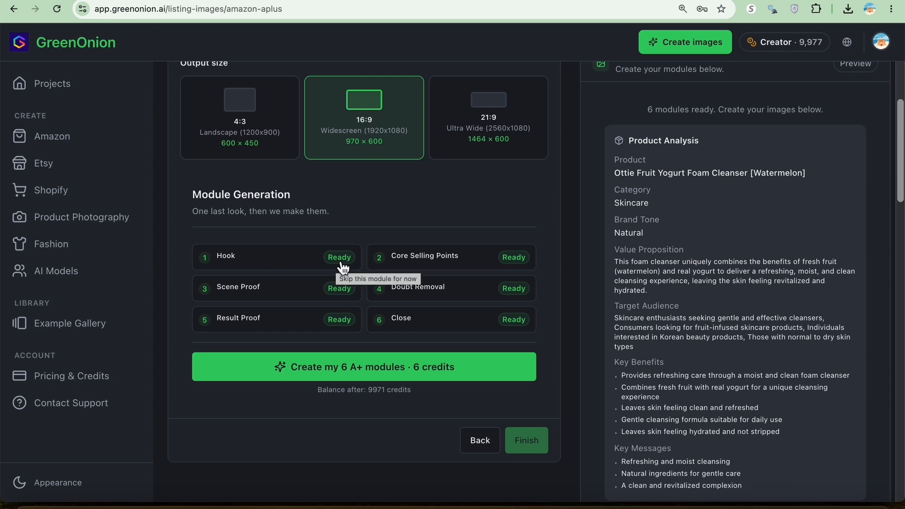
click(343, 289)
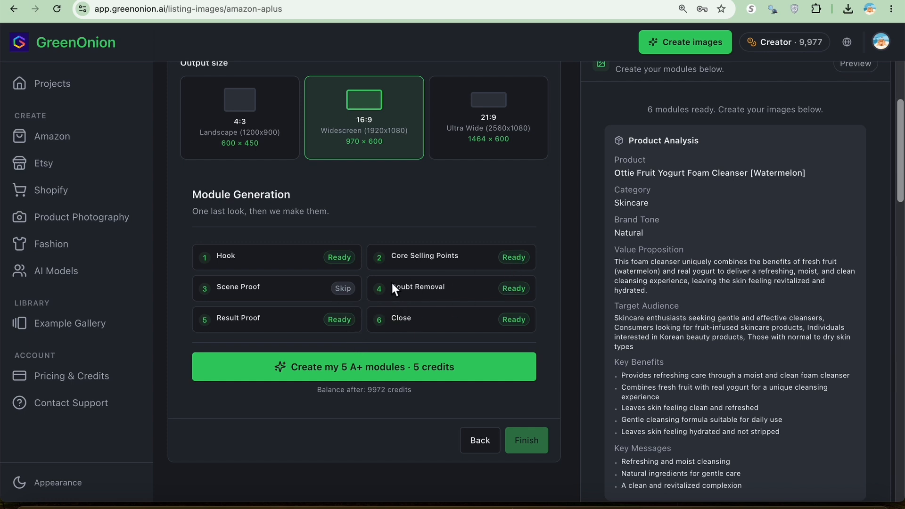
click(343, 289)
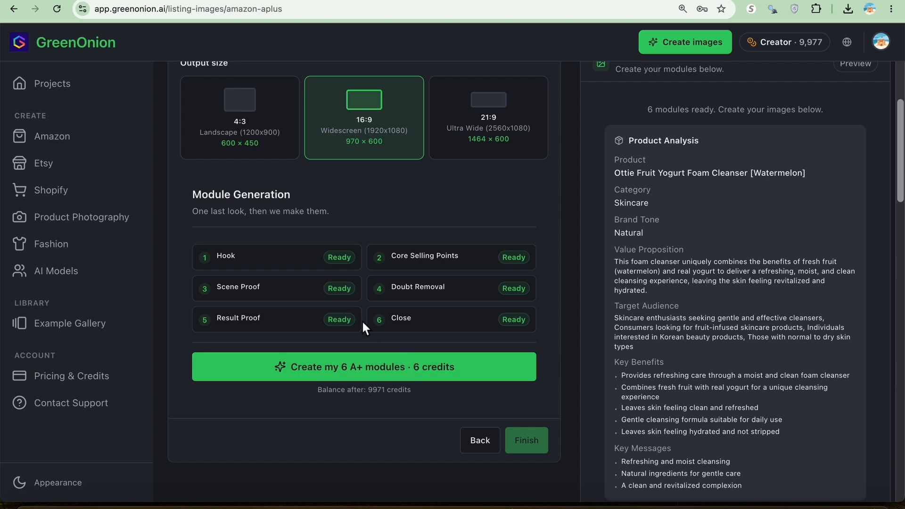
- Create all six A+ modules at the 16:9 widescreen size and open their project for editing or download
click(358, 375)
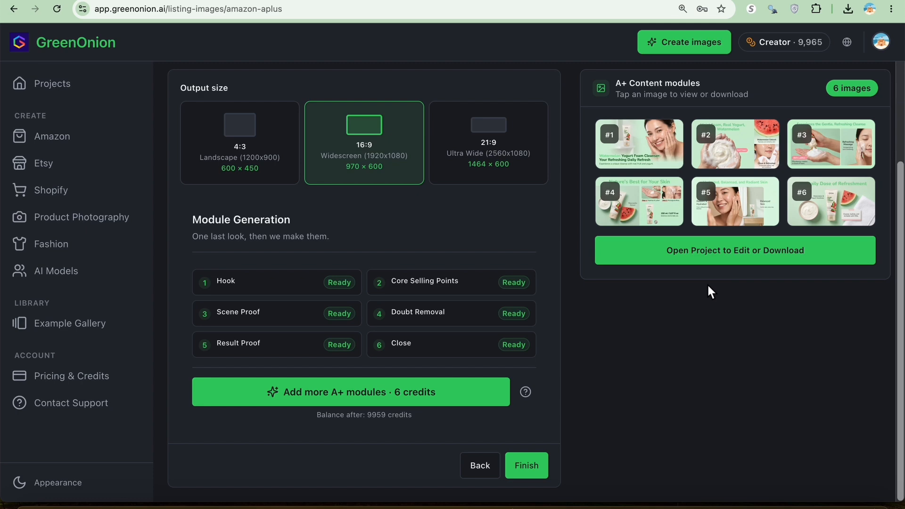
mouse_move(661, 163)
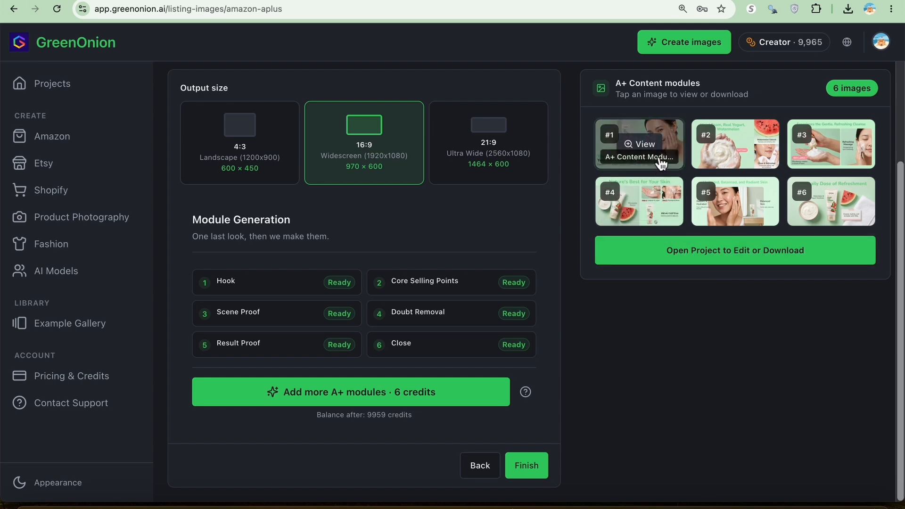
click(664, 140)
click(677, 89)
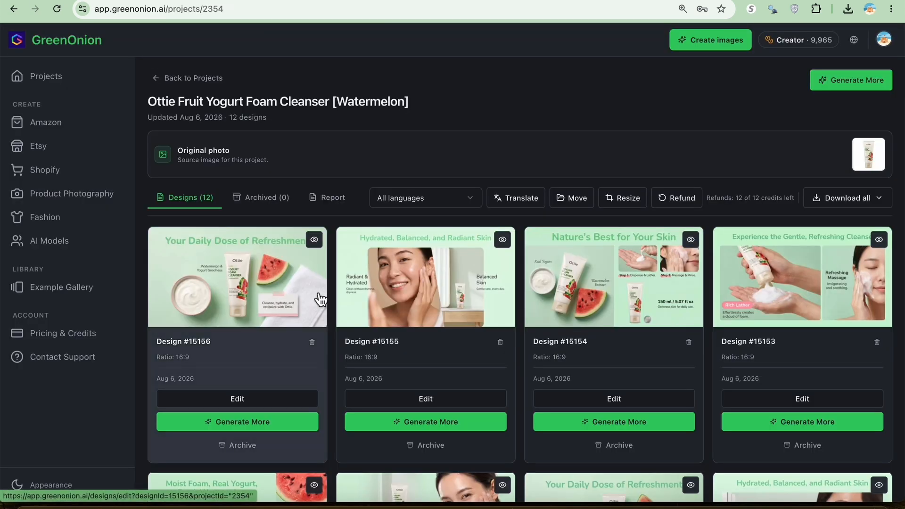
- Review the project's twelve designs and archive the six older duplicates, starting with #15150 and #15149, keeping designs #15151 to #15156
scroll(321, 299, down, 1)
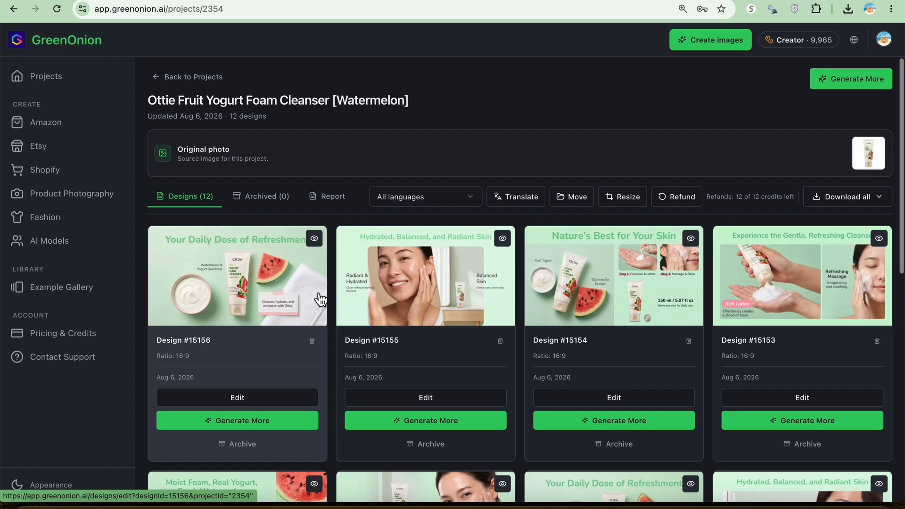
scroll(318, 302, down, 7)
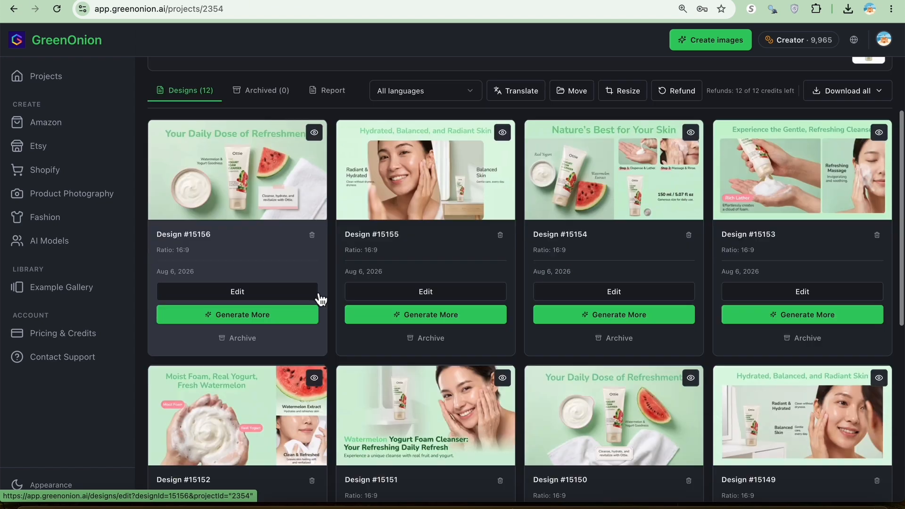
scroll(313, 320, up, 4)
scroll(313, 320, up, 3)
scroll(313, 320, down, 2)
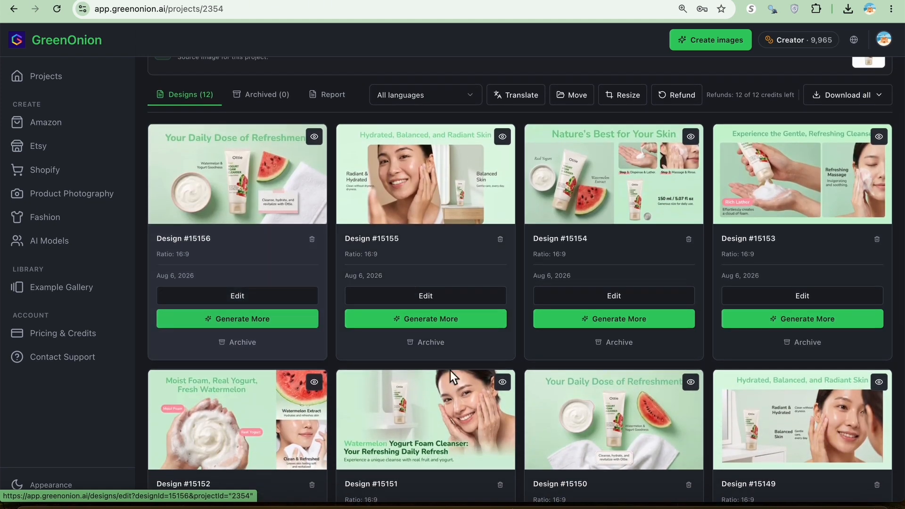
scroll(448, 406, down, 1)
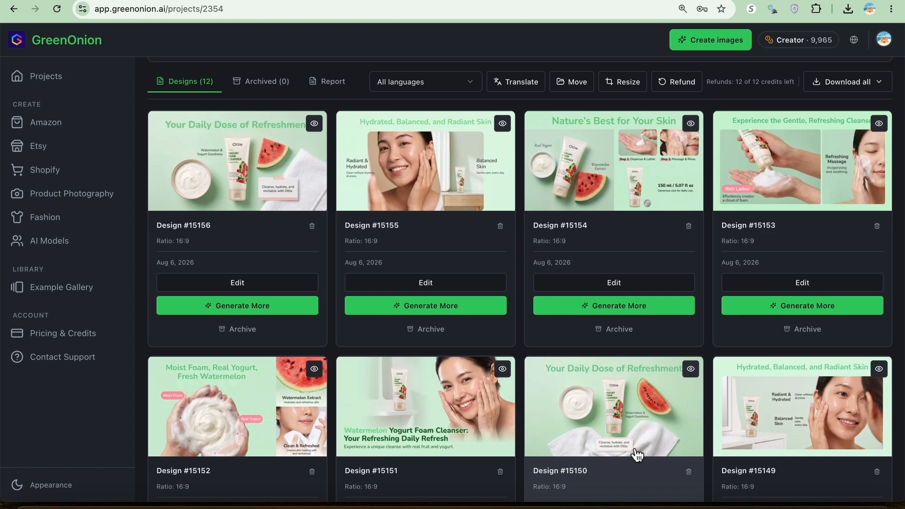
scroll(585, 463, down, 2)
click(615, 488)
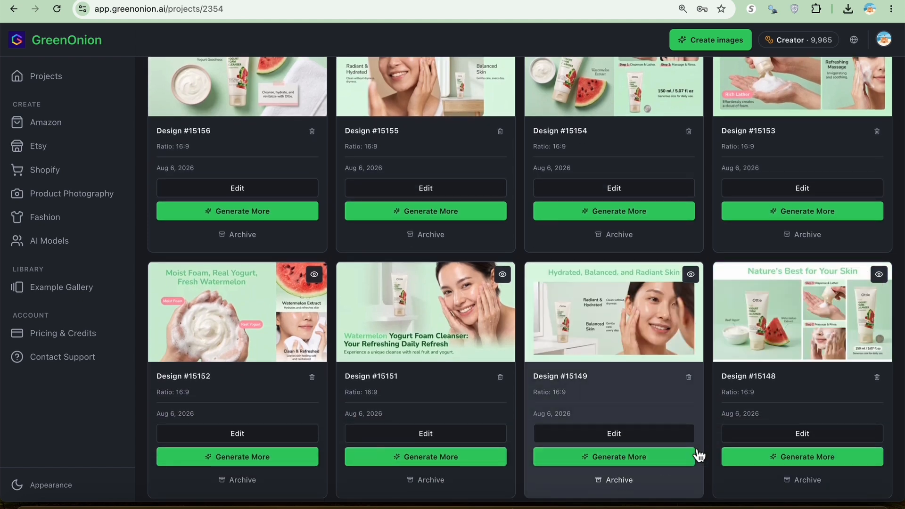
click(630, 485)
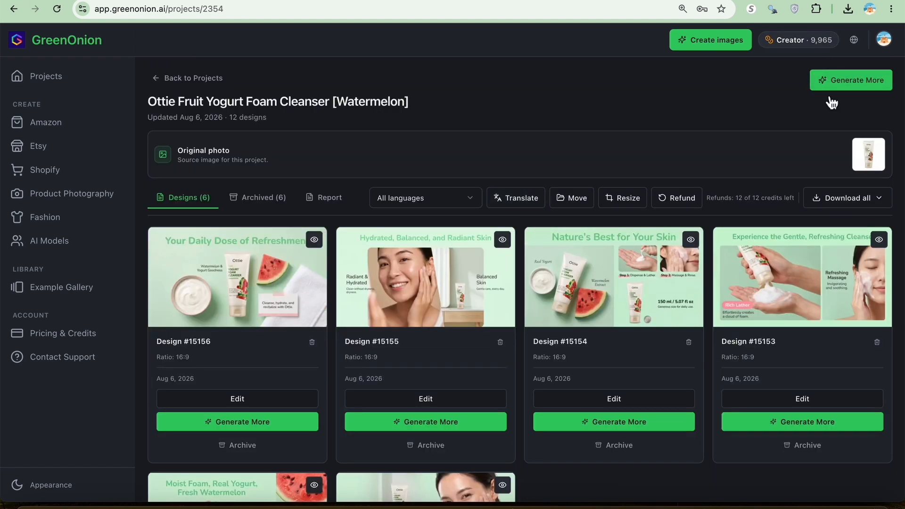
- Download all remaining designs as Amazon-ready images (ZIP) and open the "Your Daily Dose of Refreshment" design #15156 in the editor
click(864, 197)
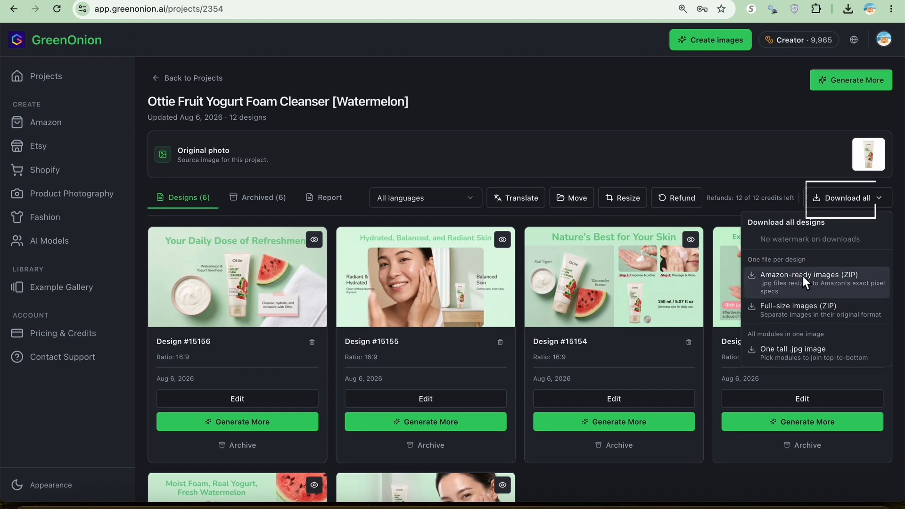
click(797, 292)
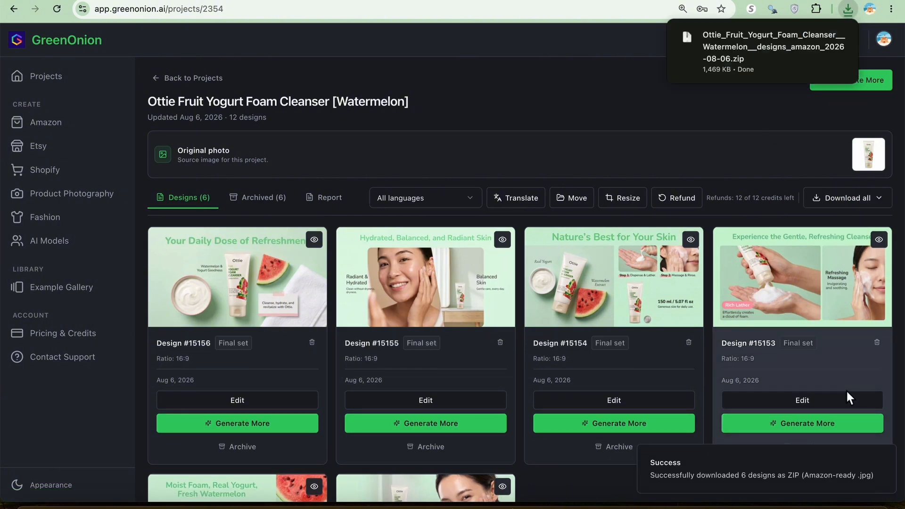
click(238, 275)
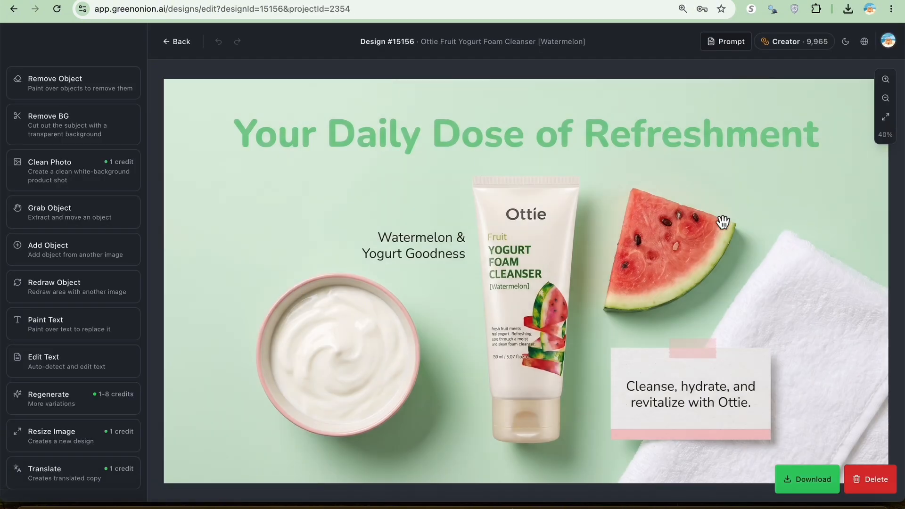